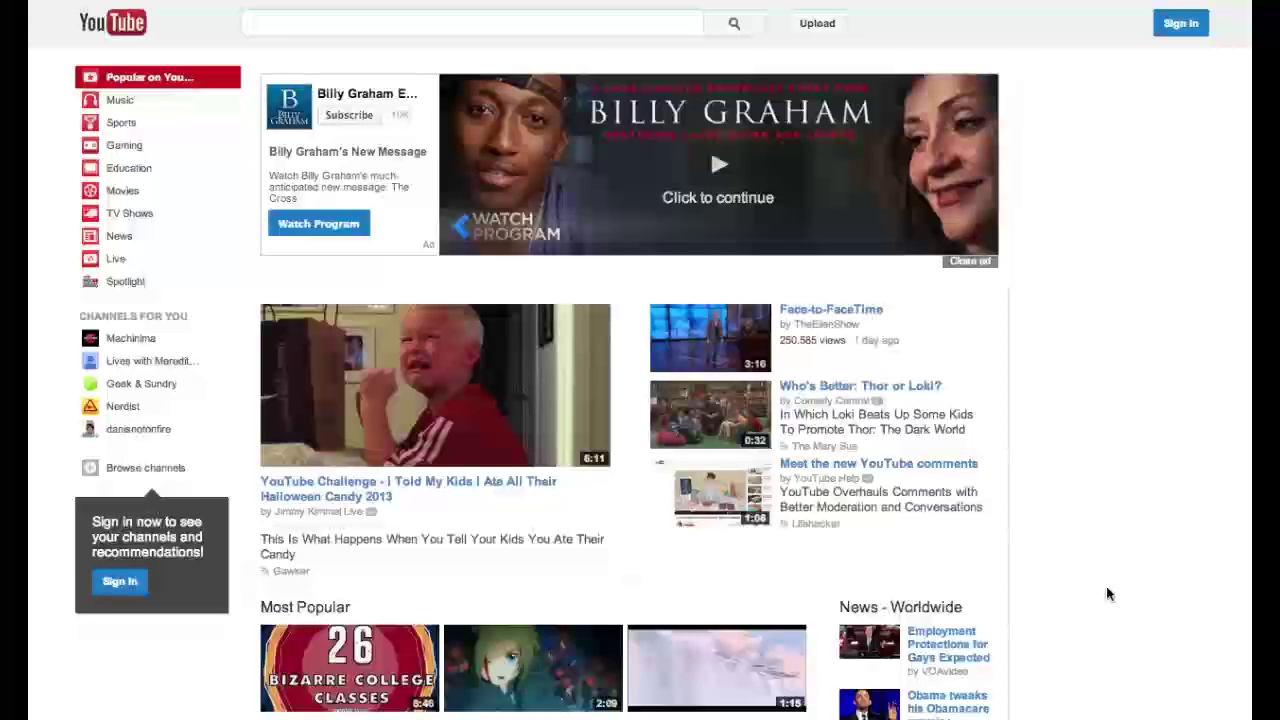
- Sign in as the Truth or Fail account and choose to use truthorfail on all Google products
{"action": "left_click", "coordinate": [1189, 35]}
{"action": "left_click", "coordinate": [612, 416]}
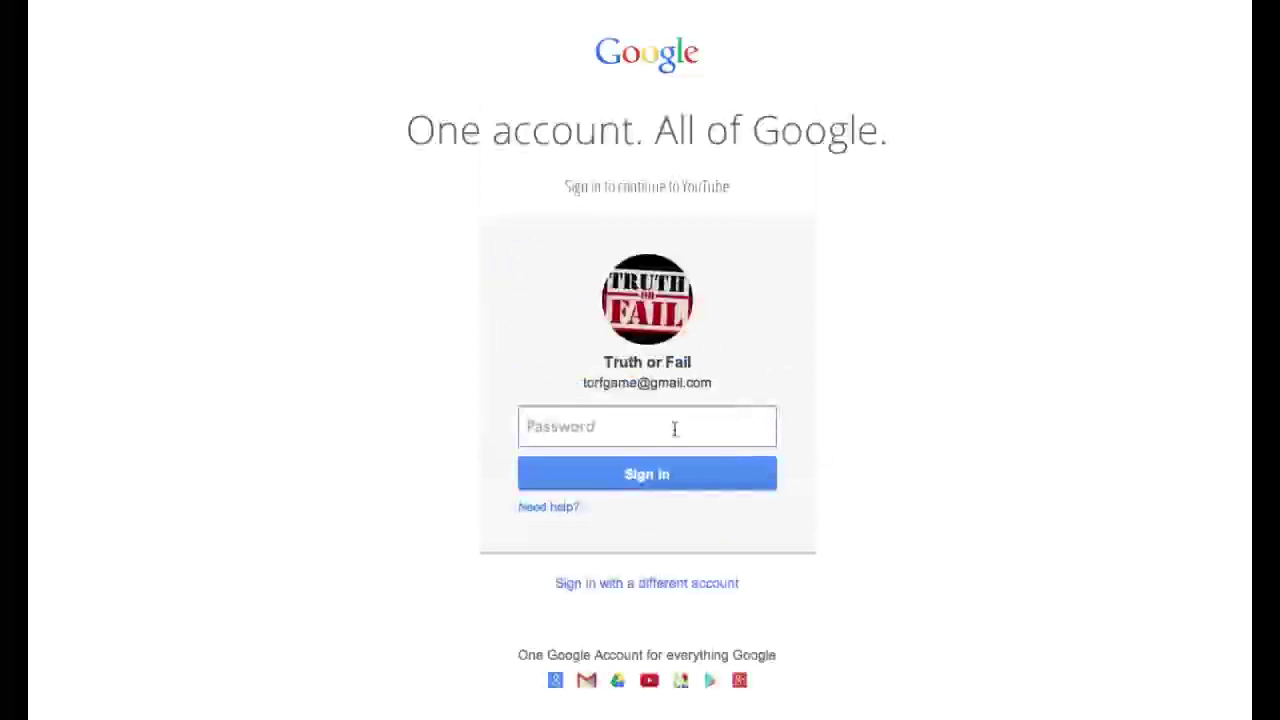
{"action": "type", "text": "•••••••••"}
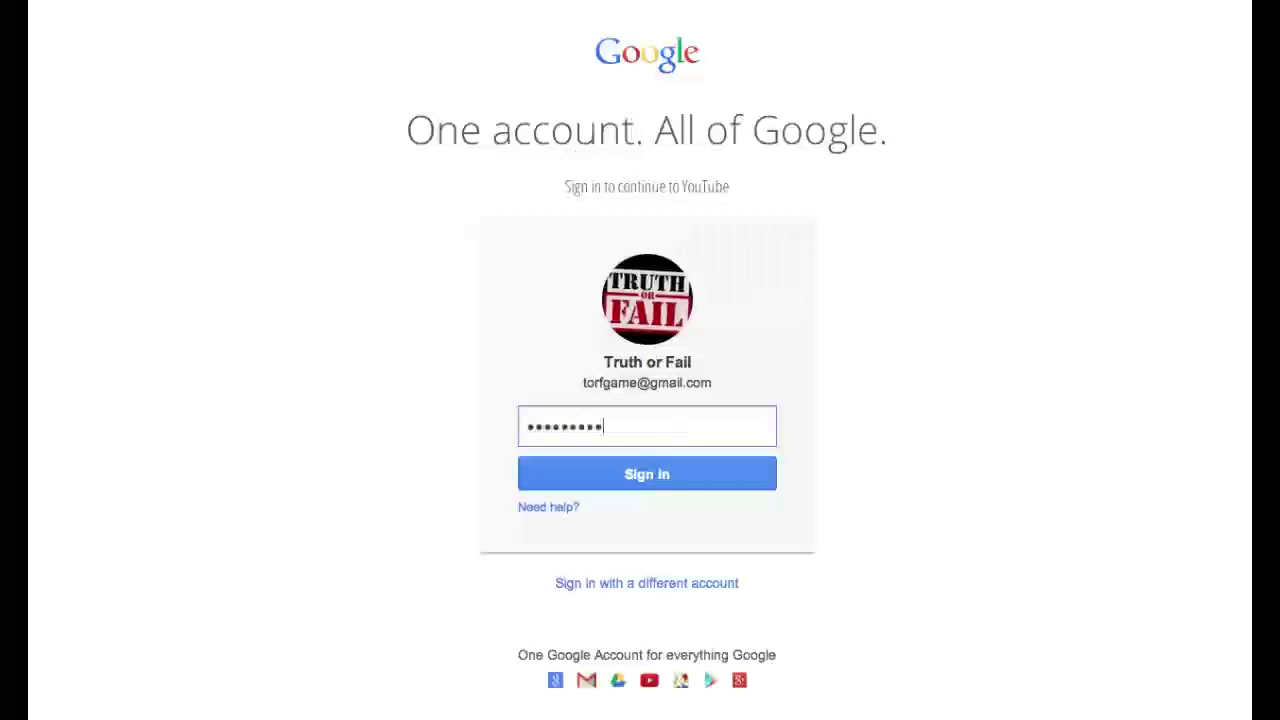
{"action": "key", "text": "Return"}
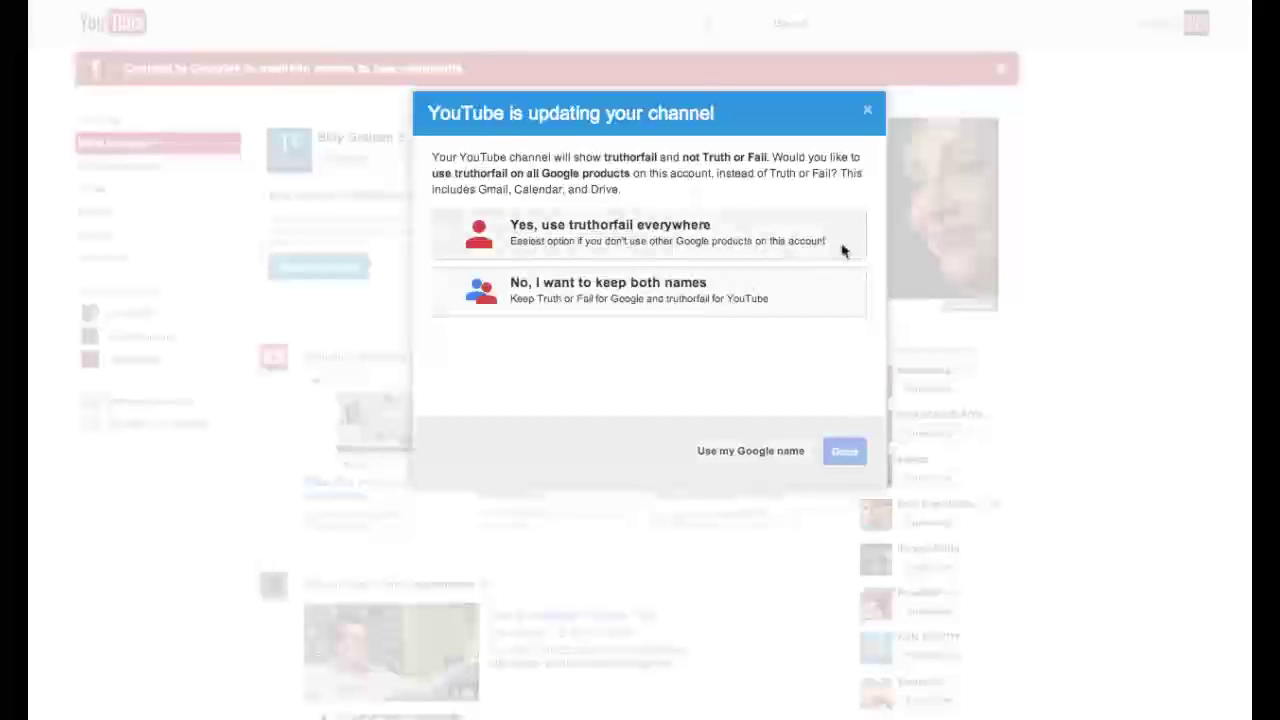
{"action": "left_click", "coordinate": [448, 237]}
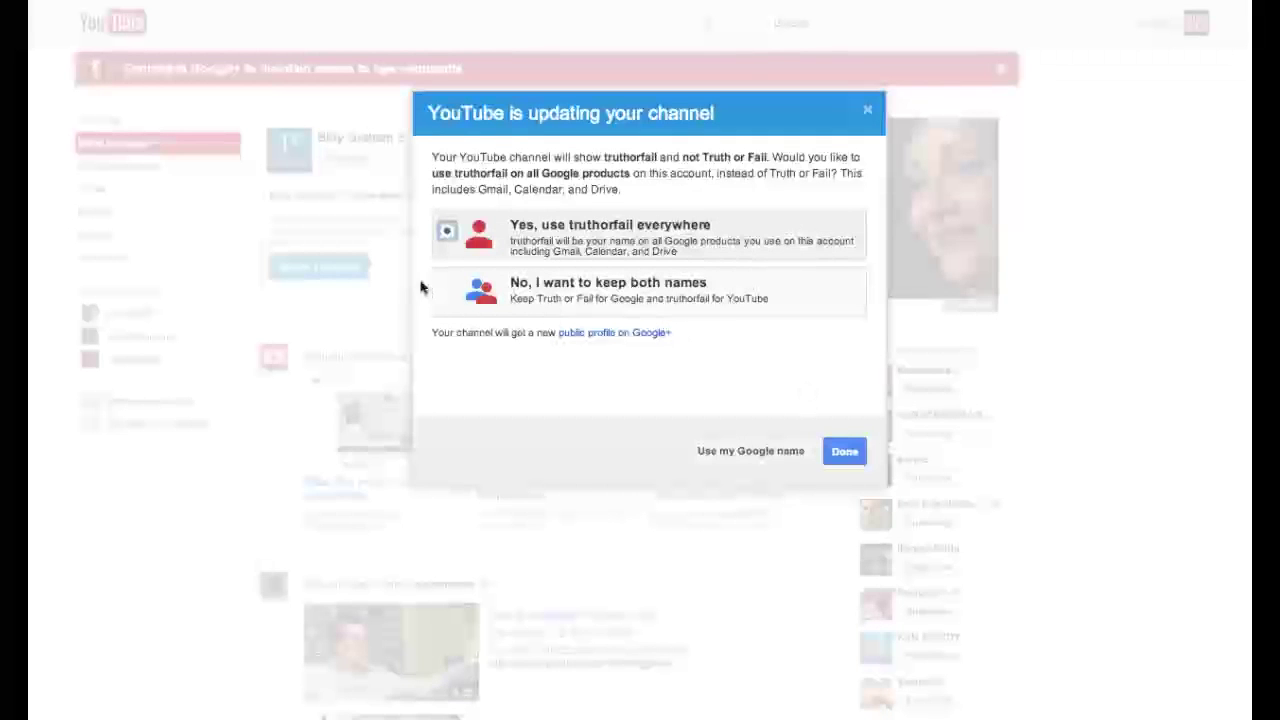
- Select 'Yes, use truthorfail everywhere' and continue to the YouTube name choices
{"action": "left_click", "coordinate": [447, 288]}
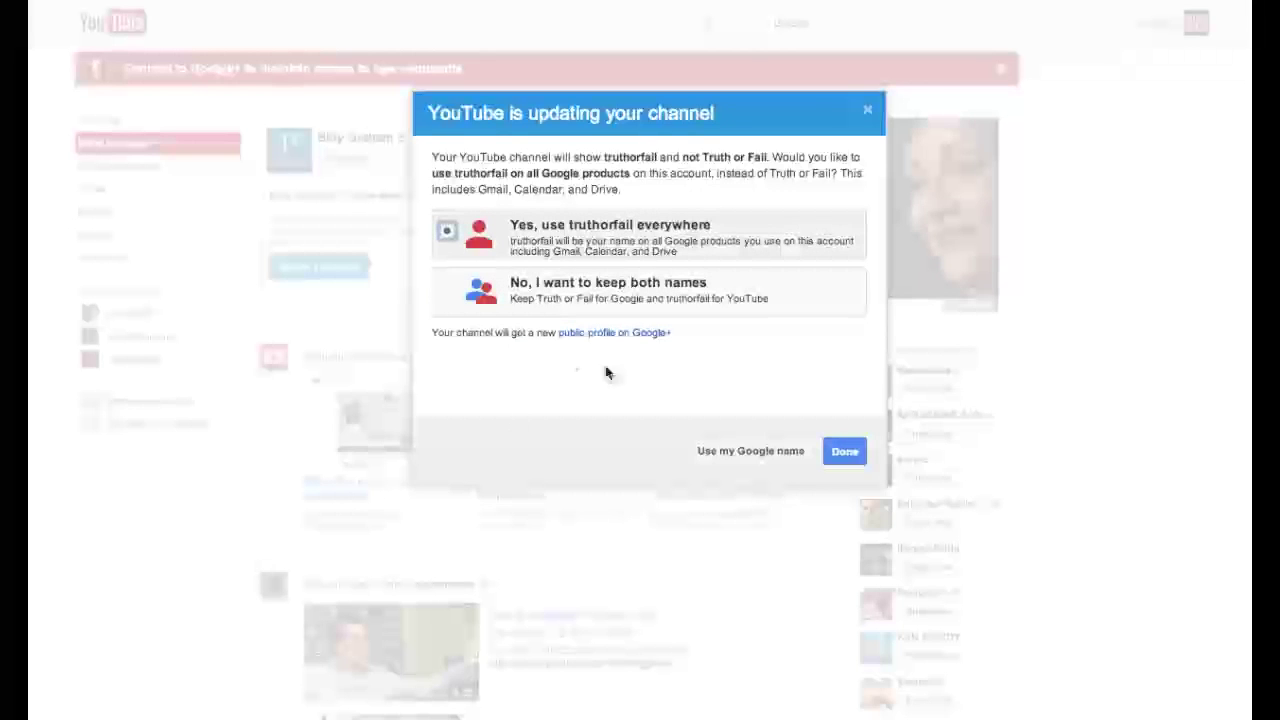
{"action": "left_click", "coordinate": [449, 293]}
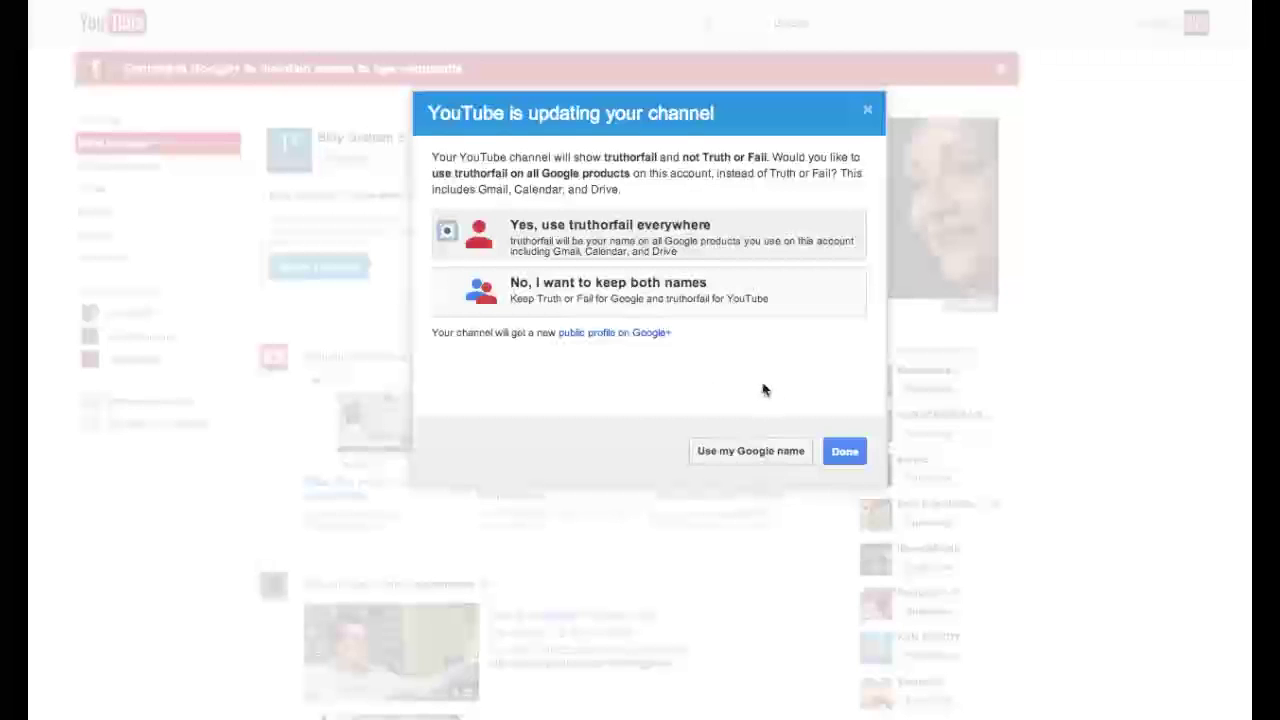
{"action": "left_click", "coordinate": [740, 449]}
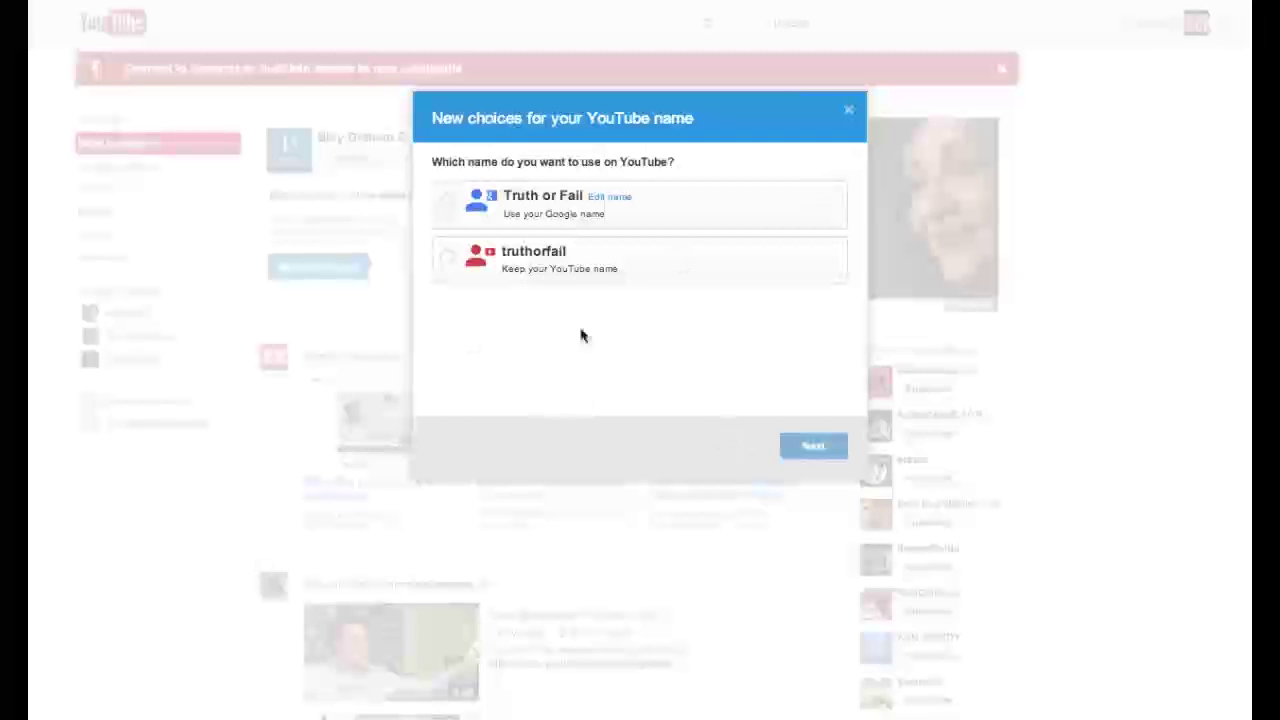
- Select the truthorfail radio button to keep it as the YouTube name
{"action": "left_click", "coordinate": [446, 258]}
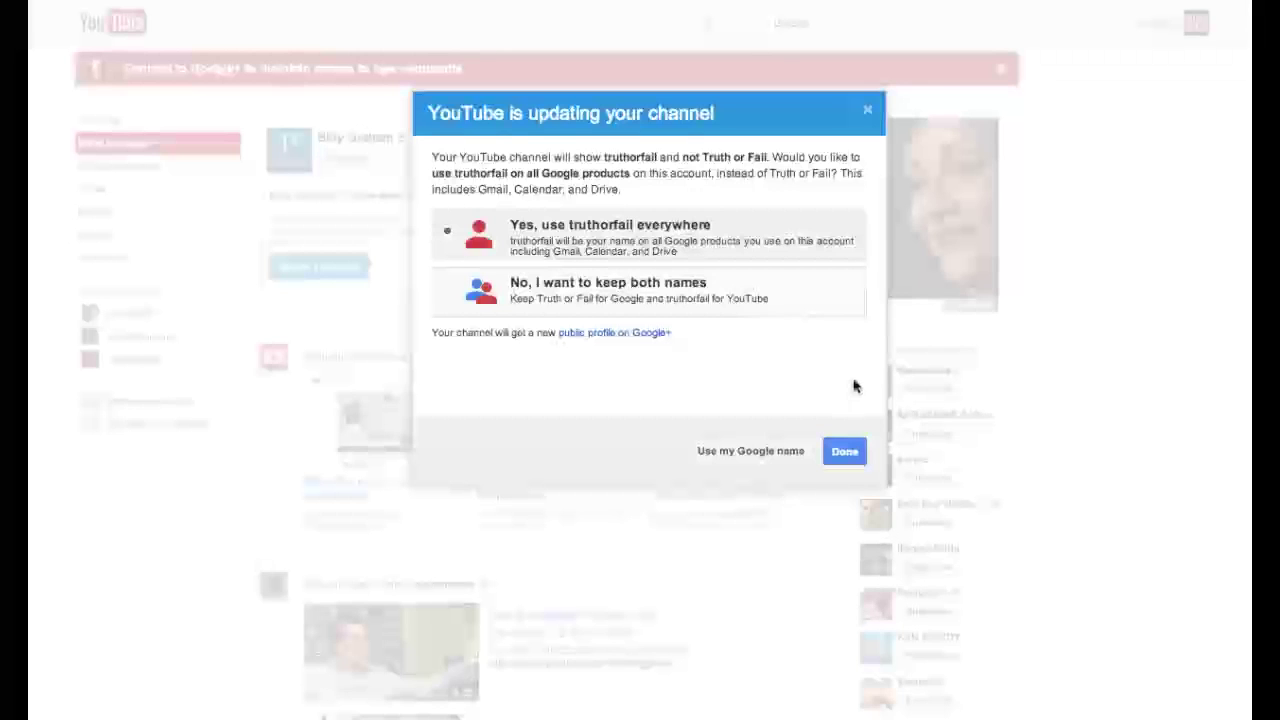
- Choose 'No, I want to keep both names', agree to the Pages Terms, and click Done
{"action": "left_click", "coordinate": [449, 289]}
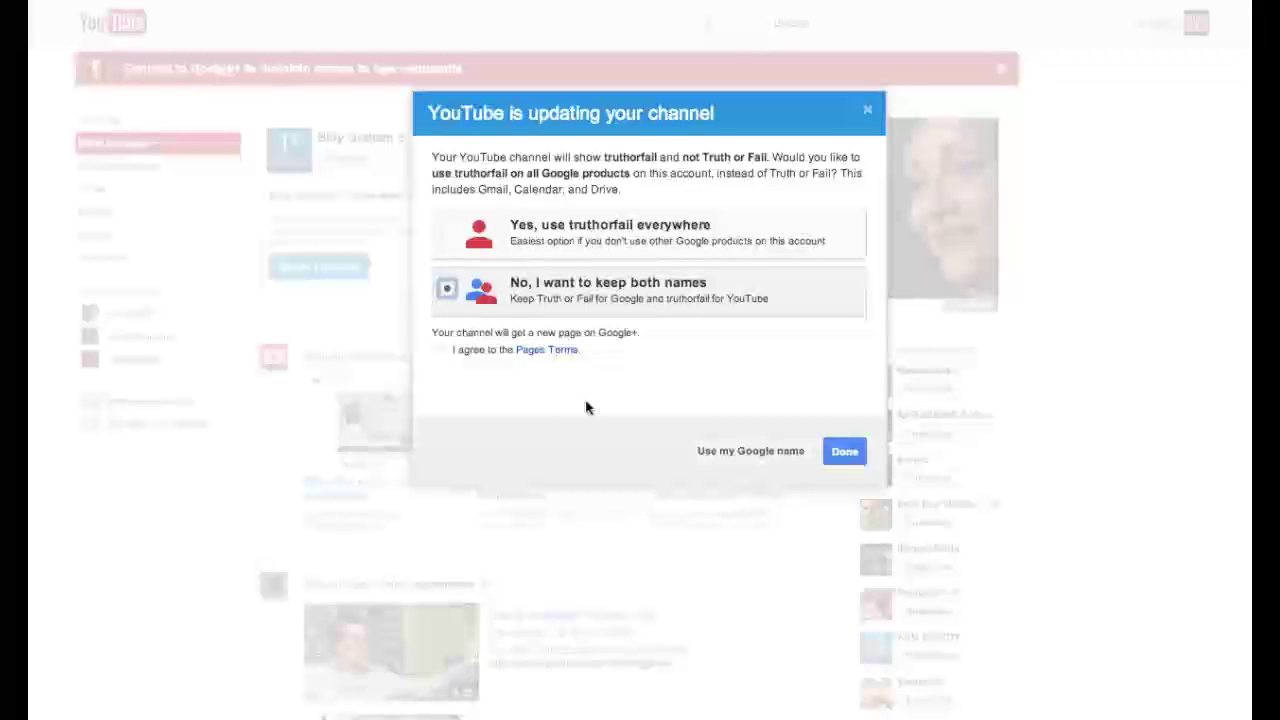
{"action": "left_click", "coordinate": [438, 350]}
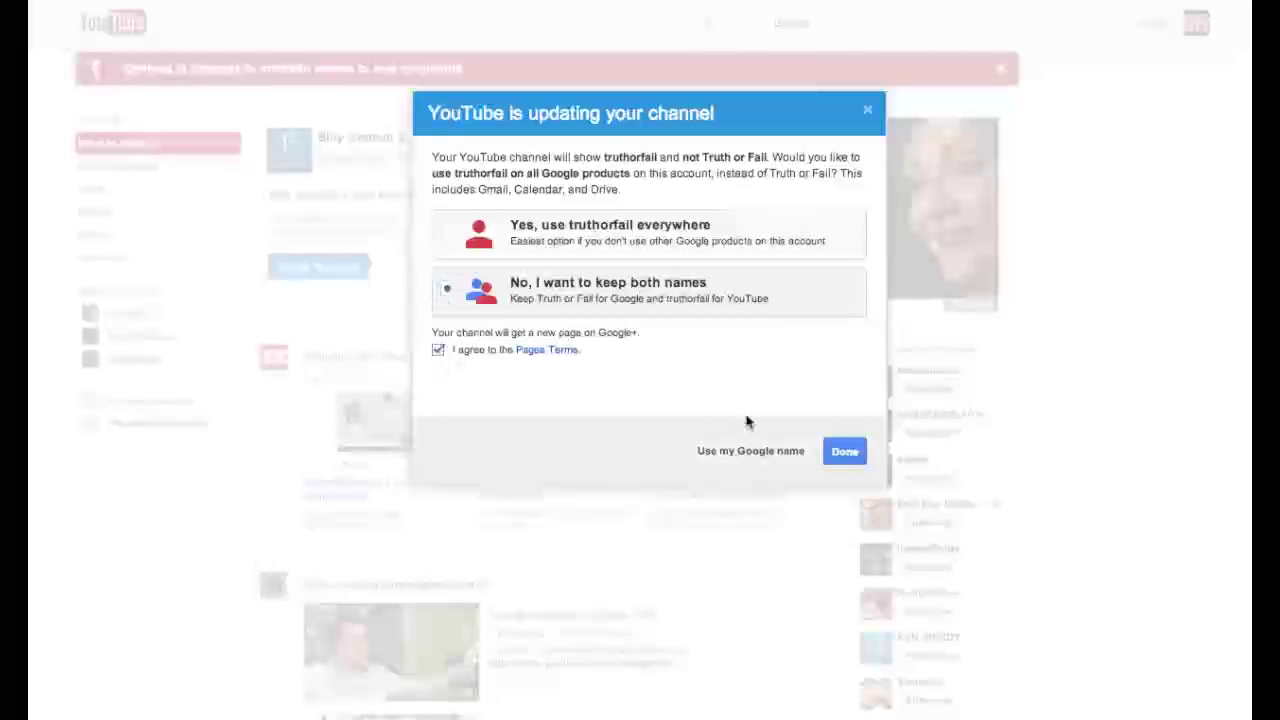
{"action": "left_click", "coordinate": [845, 455]}
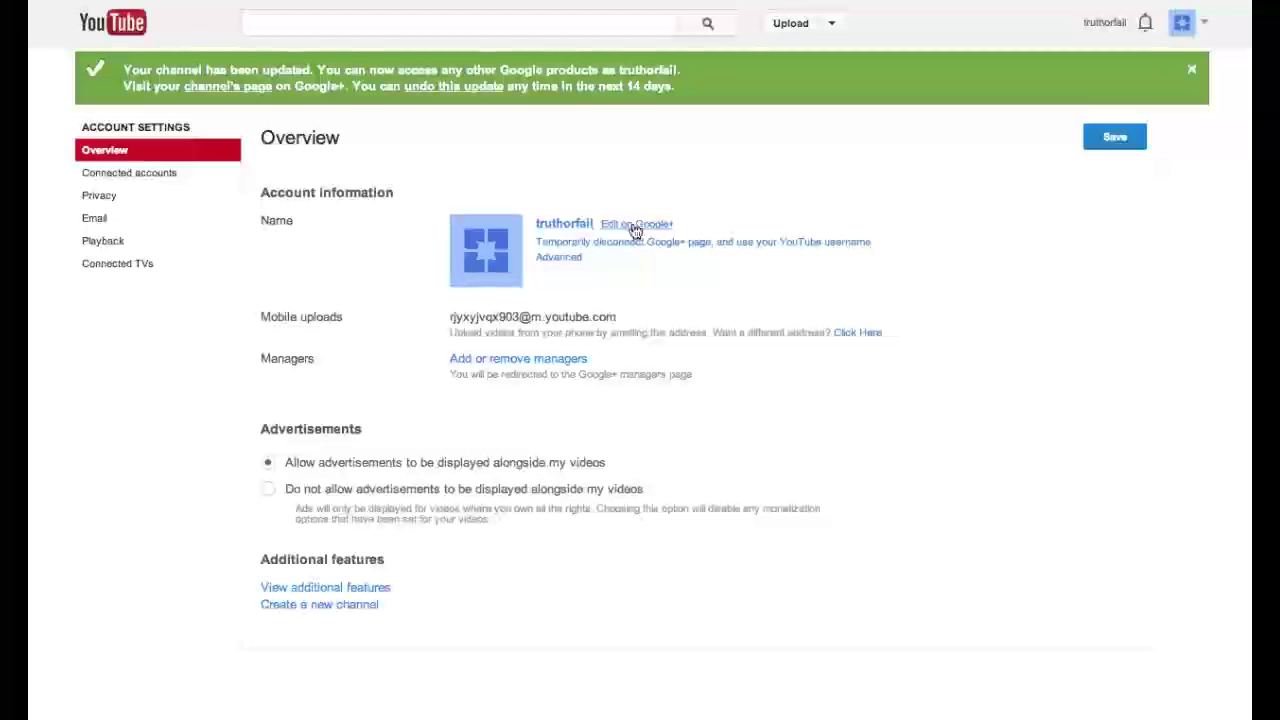
- Use Switch account in the account menu to pick the Truth or Fail account
{"action": "left_click", "coordinate": [1182, 22]}
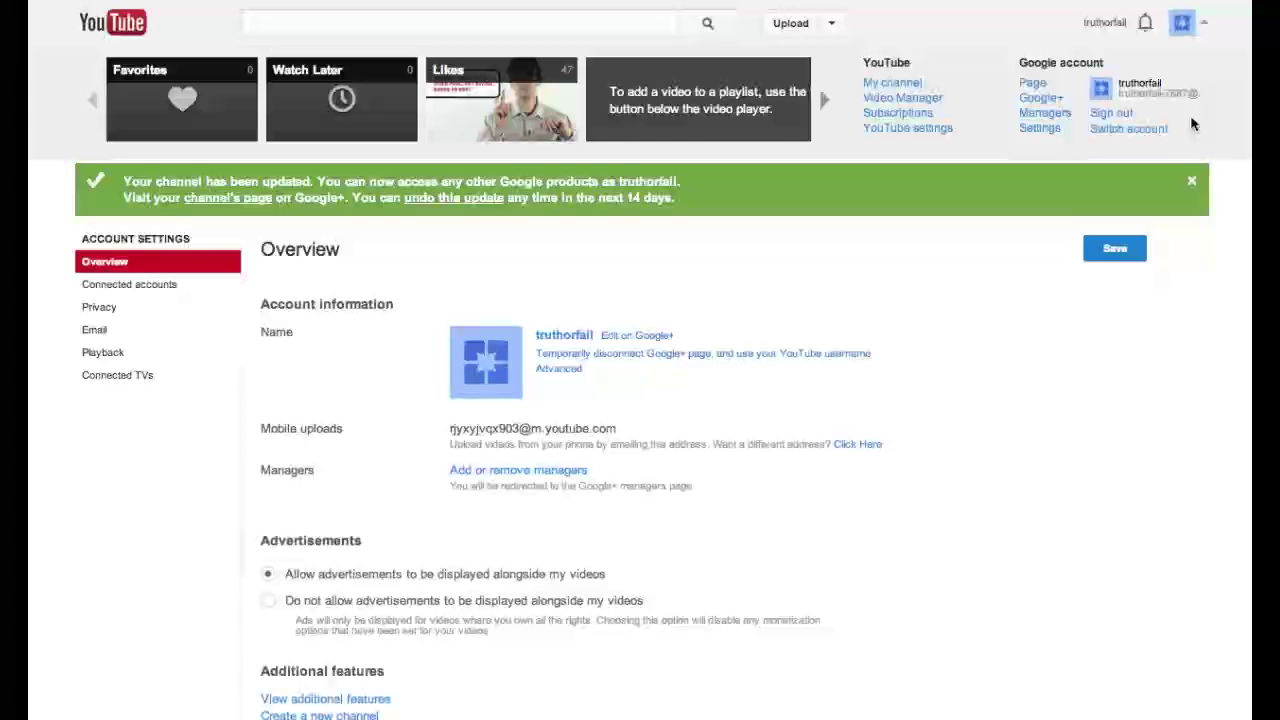
{"action": "left_click", "coordinate": [1128, 128]}
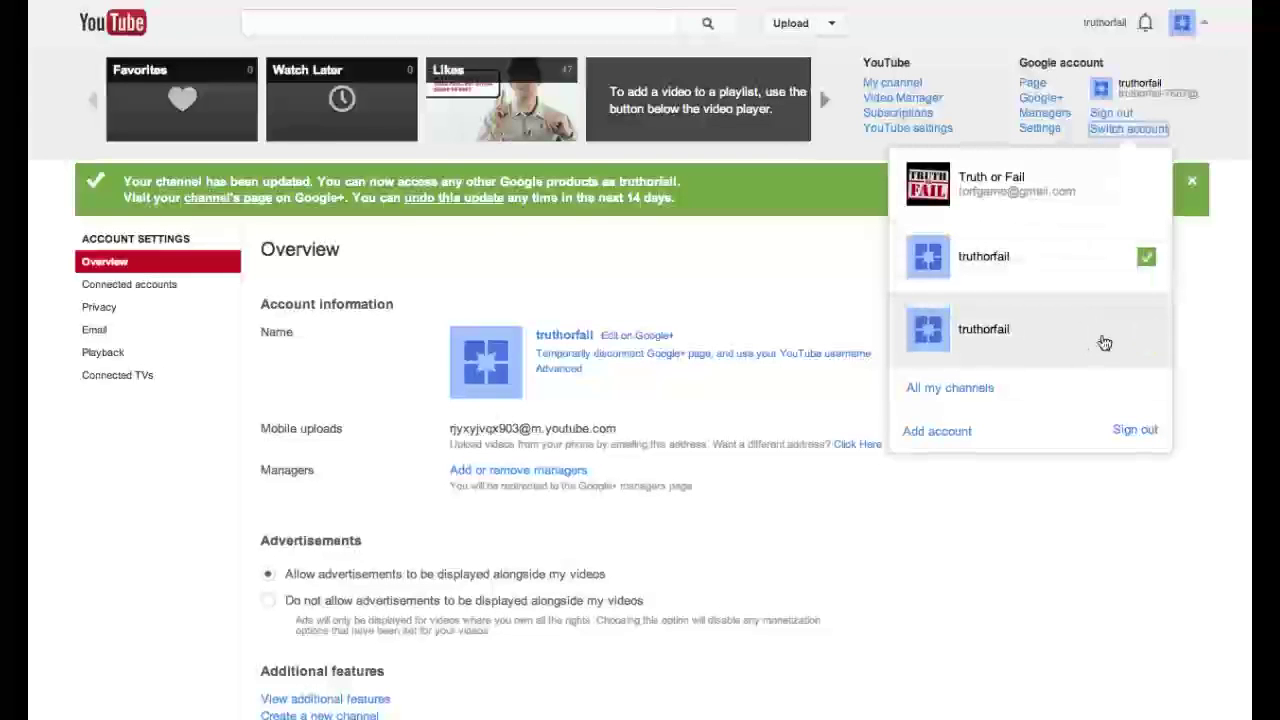
{"action": "left_click", "coordinate": [1118, 190]}
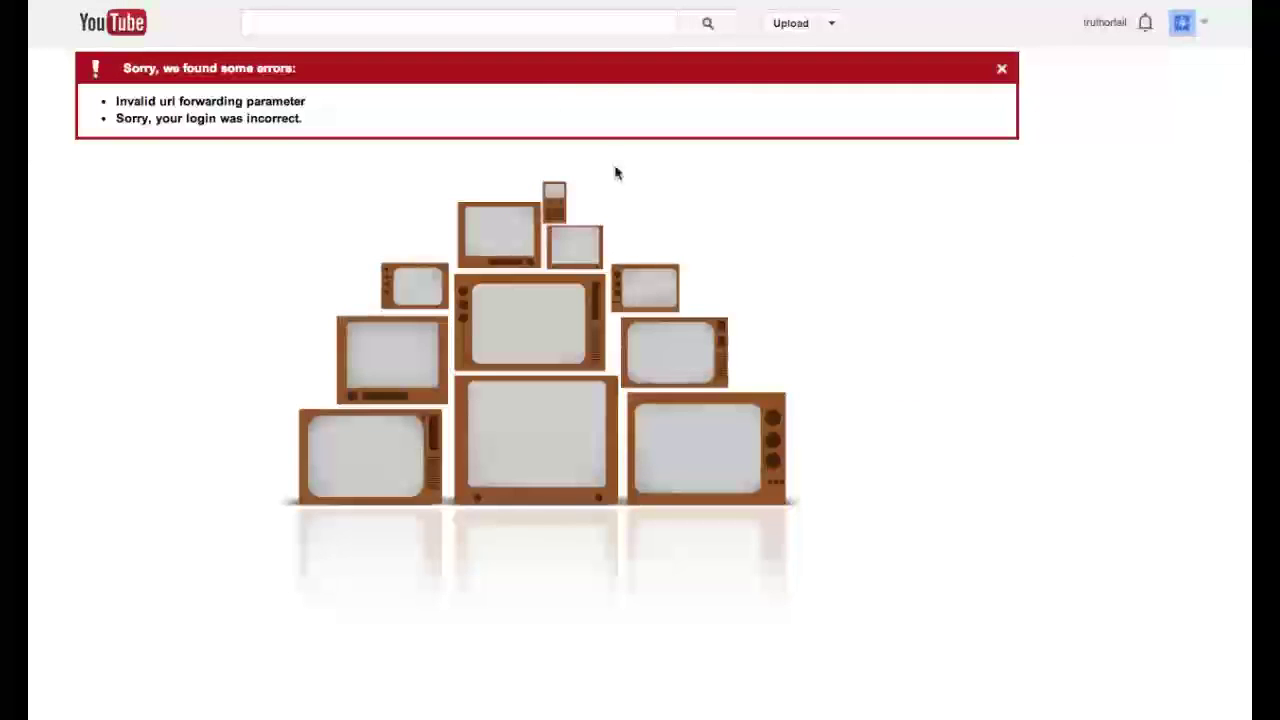
- Fix the mistyped address, return to YouTube home, and switch to the Truth or Fail account
{"action": "type", "text": "ruther"}
{"action": "key", "text": "BackSpace"}
{"action": "key", "text": "BackSpace"}
{"action": "key", "text": "BackSpace"}
{"action": "key", "text": "BackSpace"}
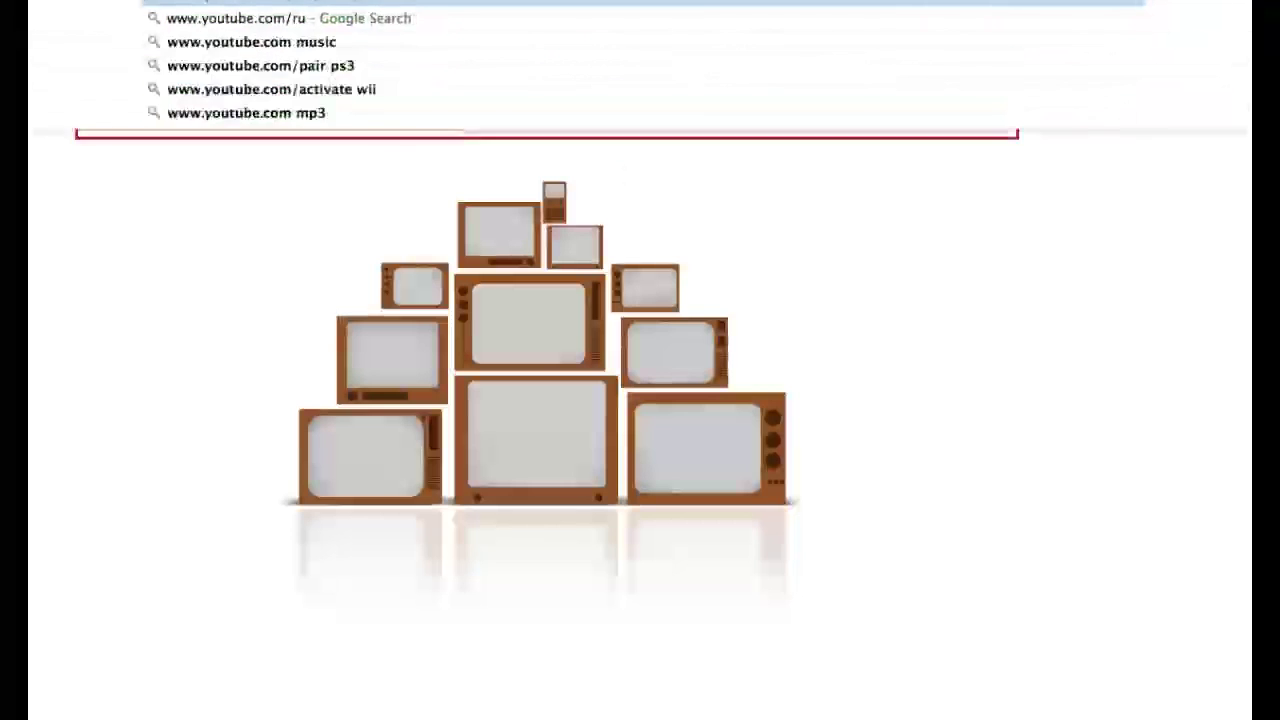
{"action": "key", "text": "BackSpace"}
{"action": "key", "text": "BackSpace"}
{"action": "type", "text": "t"}
{"action": "key", "text": "Escape"}
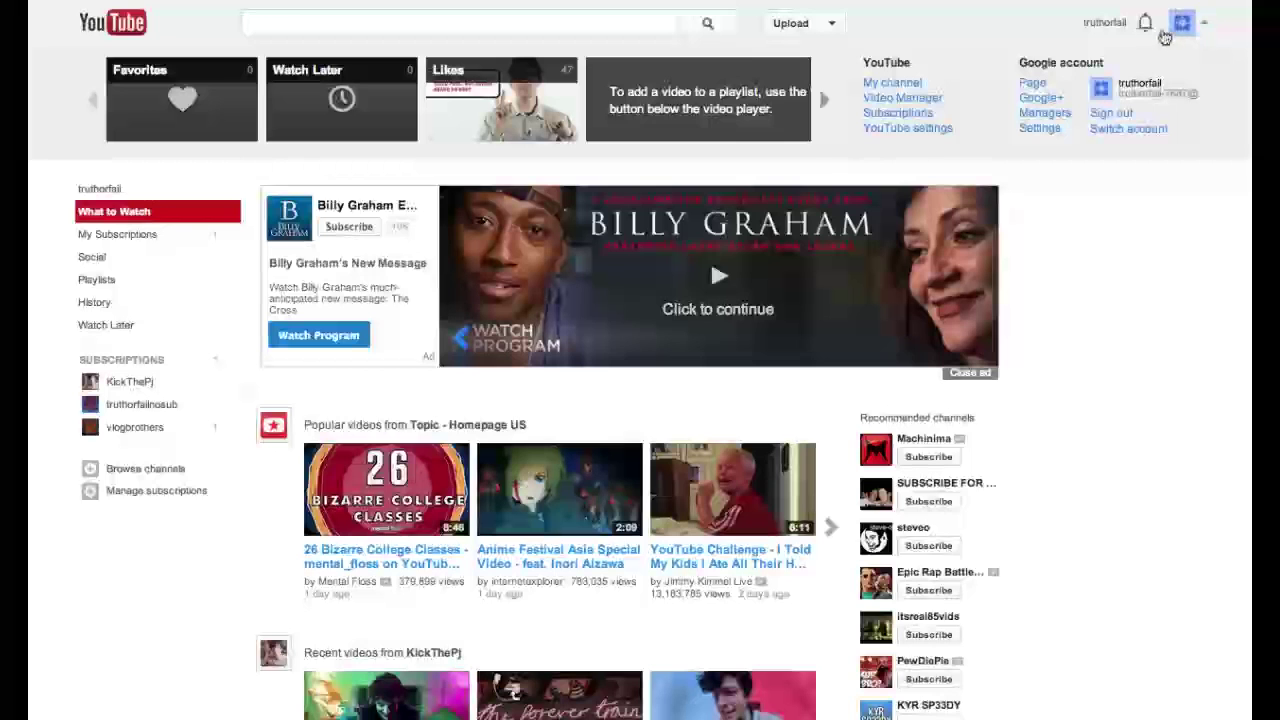
{"action": "left_click", "coordinate": [1118, 128]}
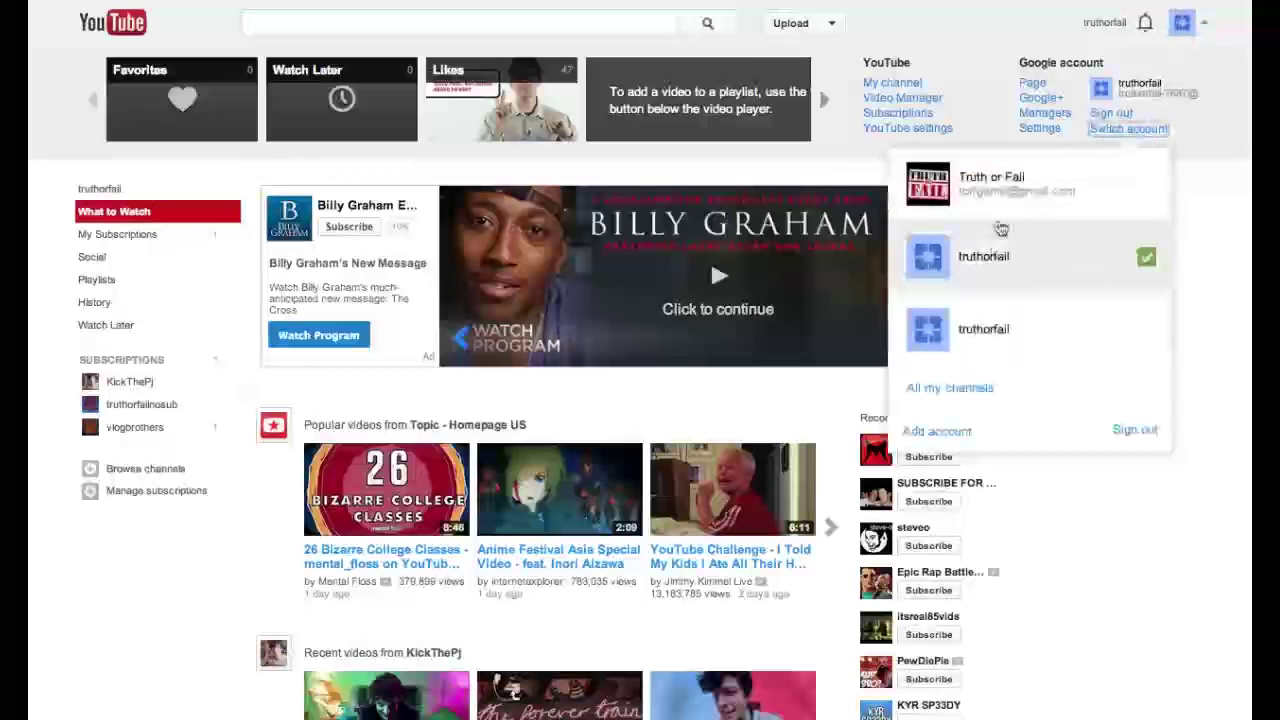
{"action": "left_click", "coordinate": [1018, 206]}
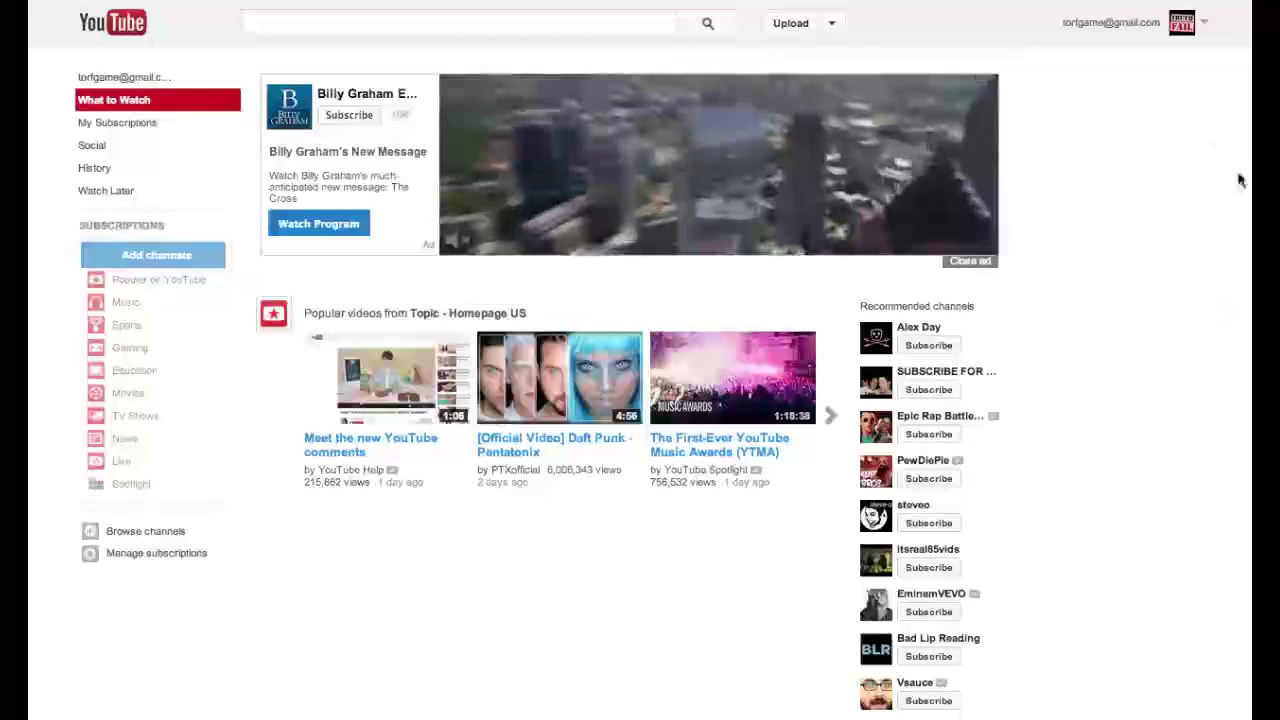
- Switch to the truthorfail account and open its channel page and uploaded videos
{"action": "left_click", "coordinate": [1182, 22]}
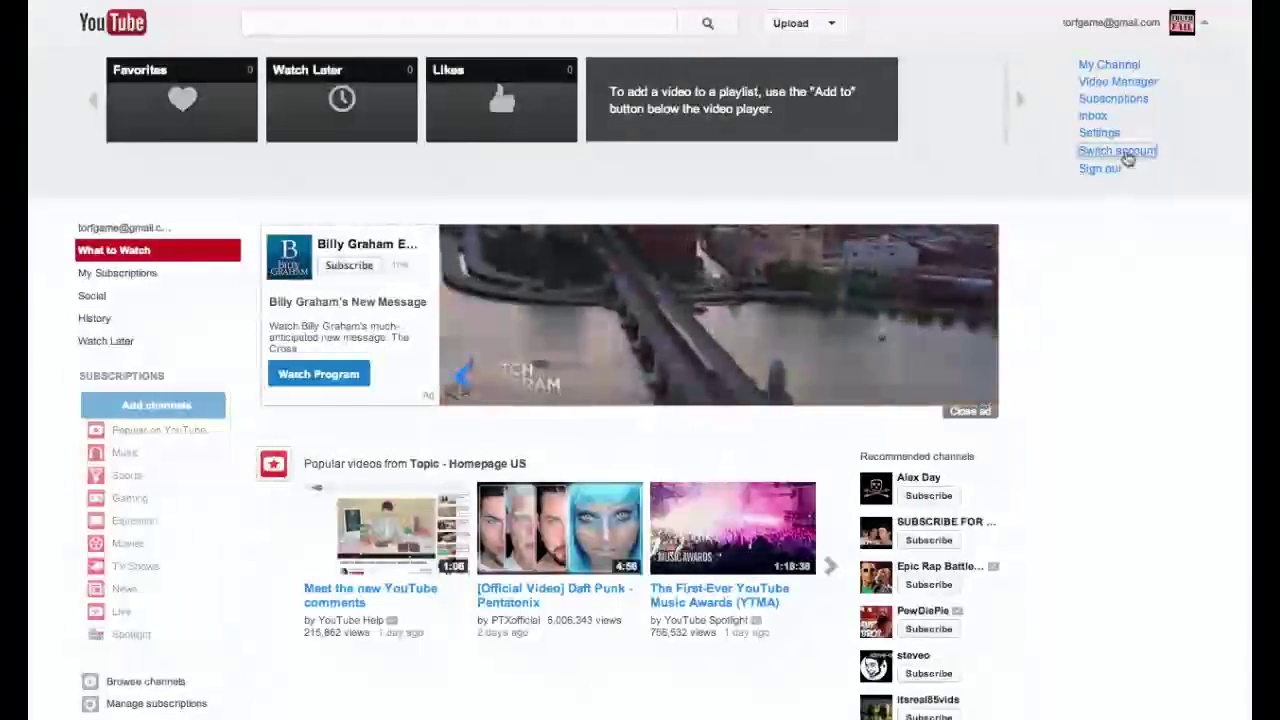
{"action": "left_click", "coordinate": [1120, 152]}
{"action": "left_click", "coordinate": [1015, 281]}
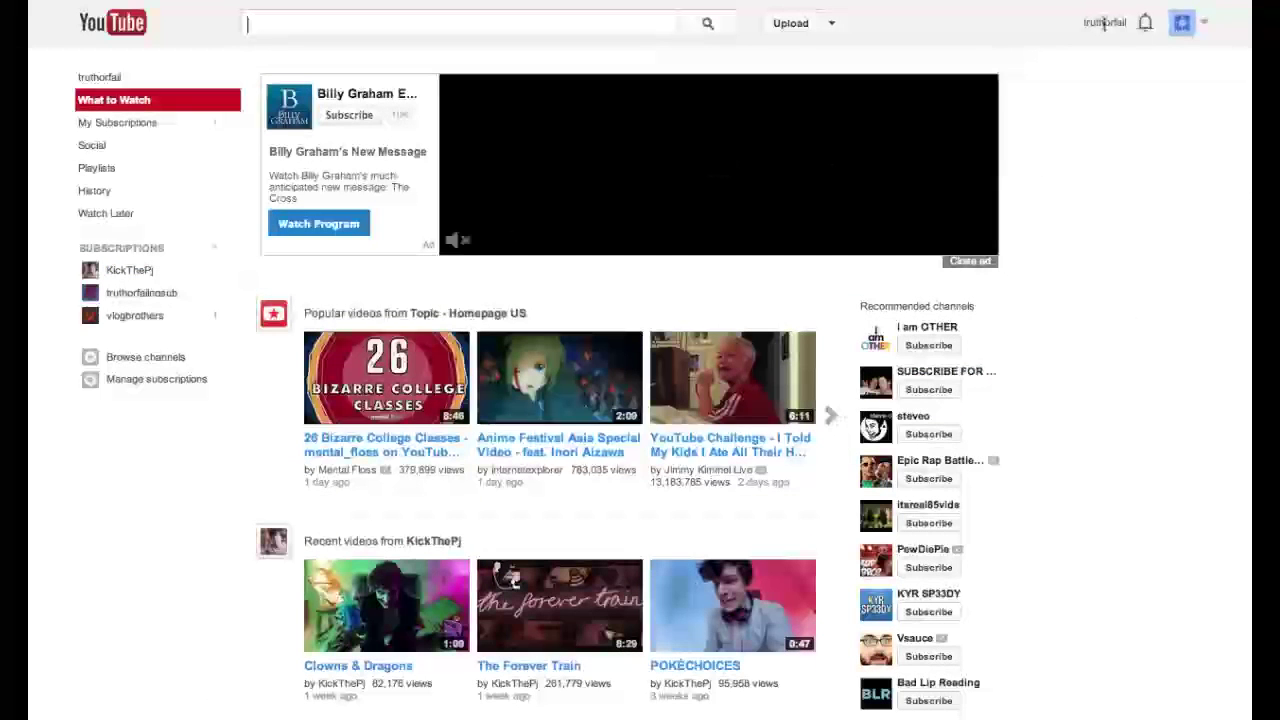
{"action": "left_click", "coordinate": [1107, 22]}
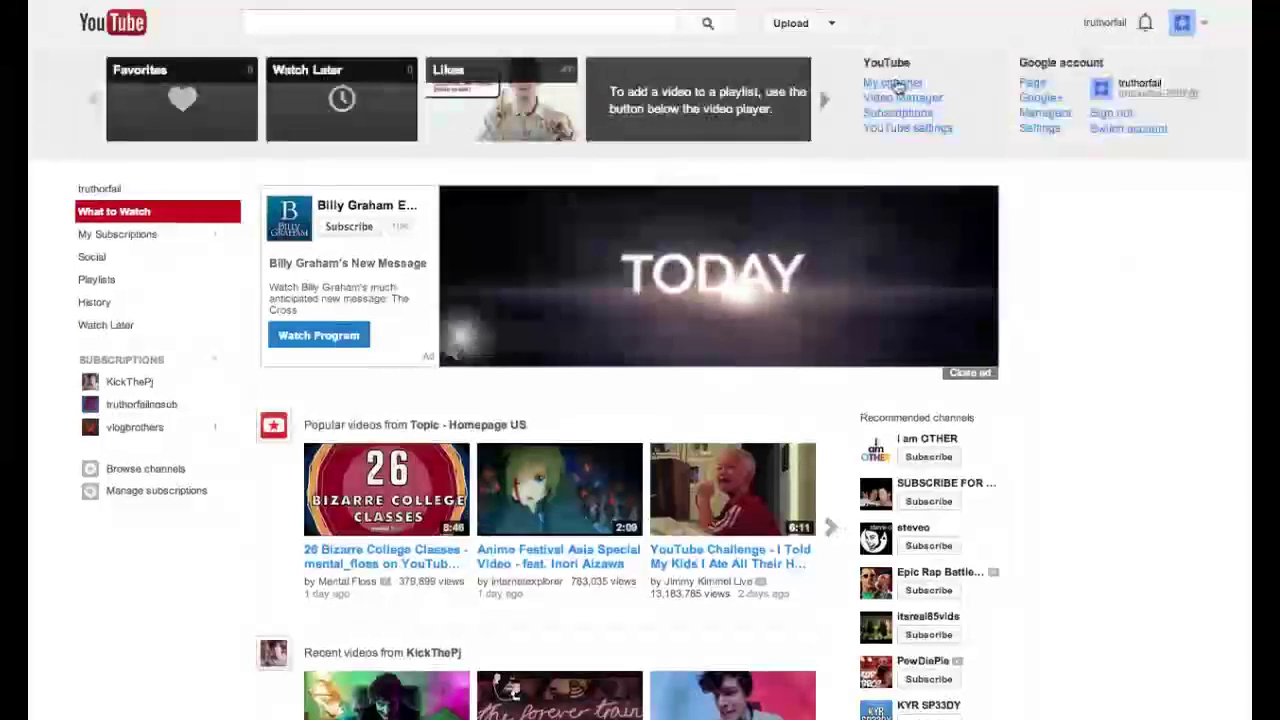
{"action": "left_click", "coordinate": [893, 84]}
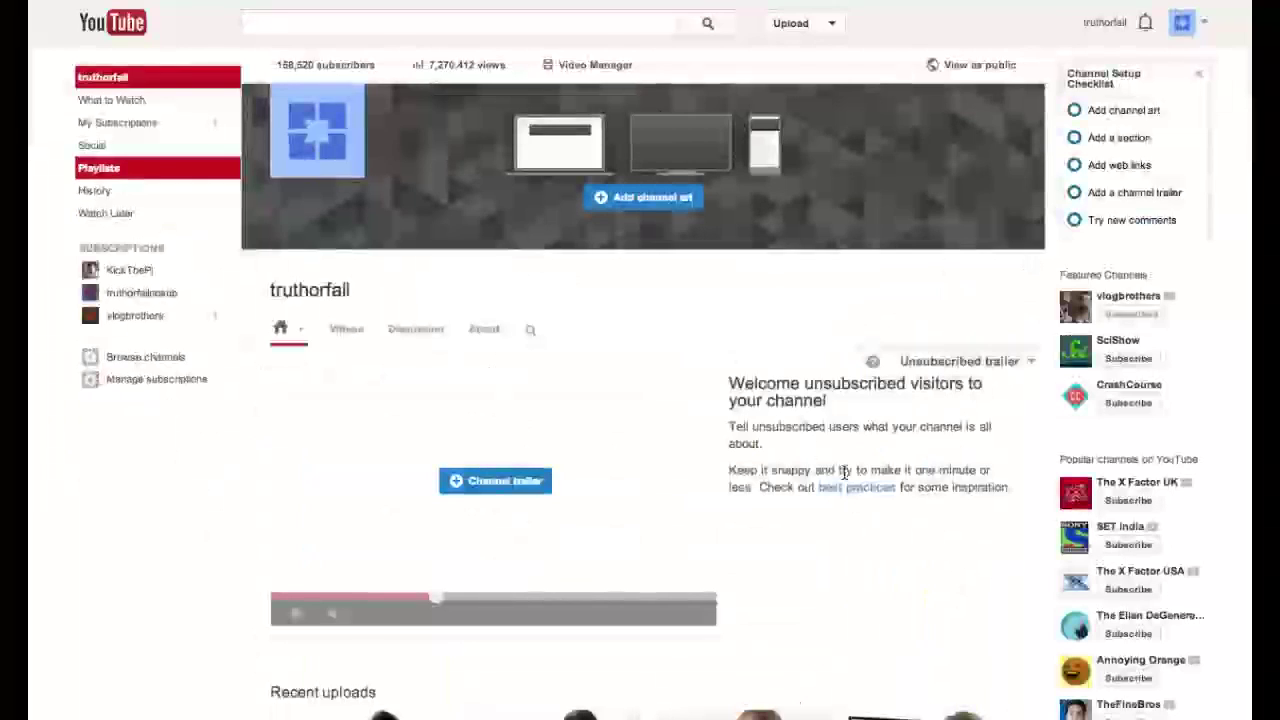
{"action": "left_click", "coordinate": [346, 328]}
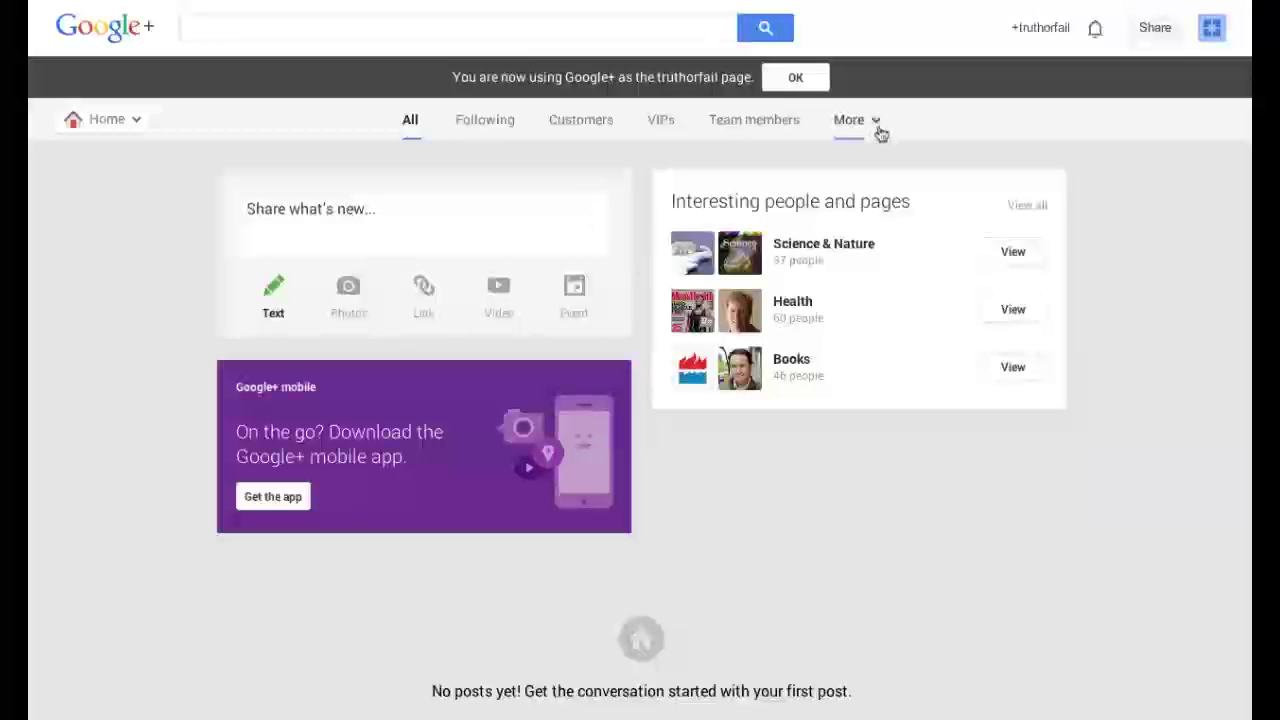
- In Google+, switch to the Truth or Fail personal account, then return to YouTube's account menu
{"action": "left_click", "coordinate": [1212, 30]}
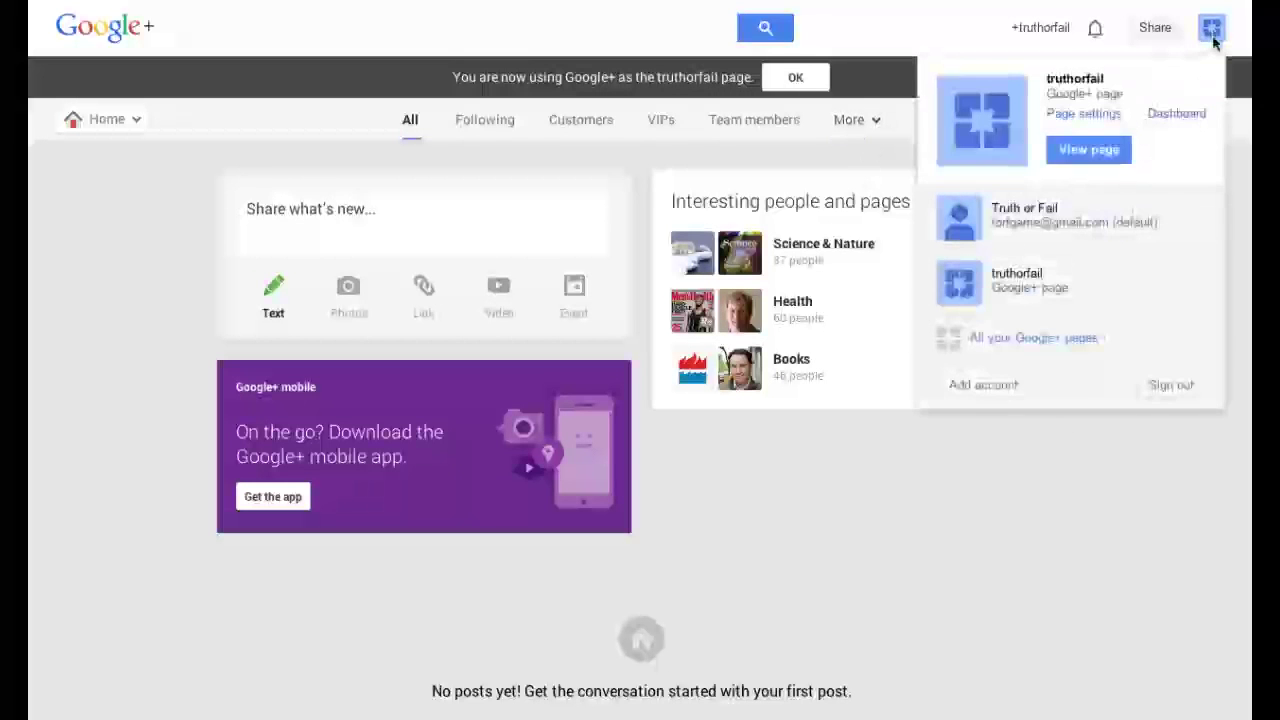
{"action": "left_click", "coordinate": [1091, 224]}
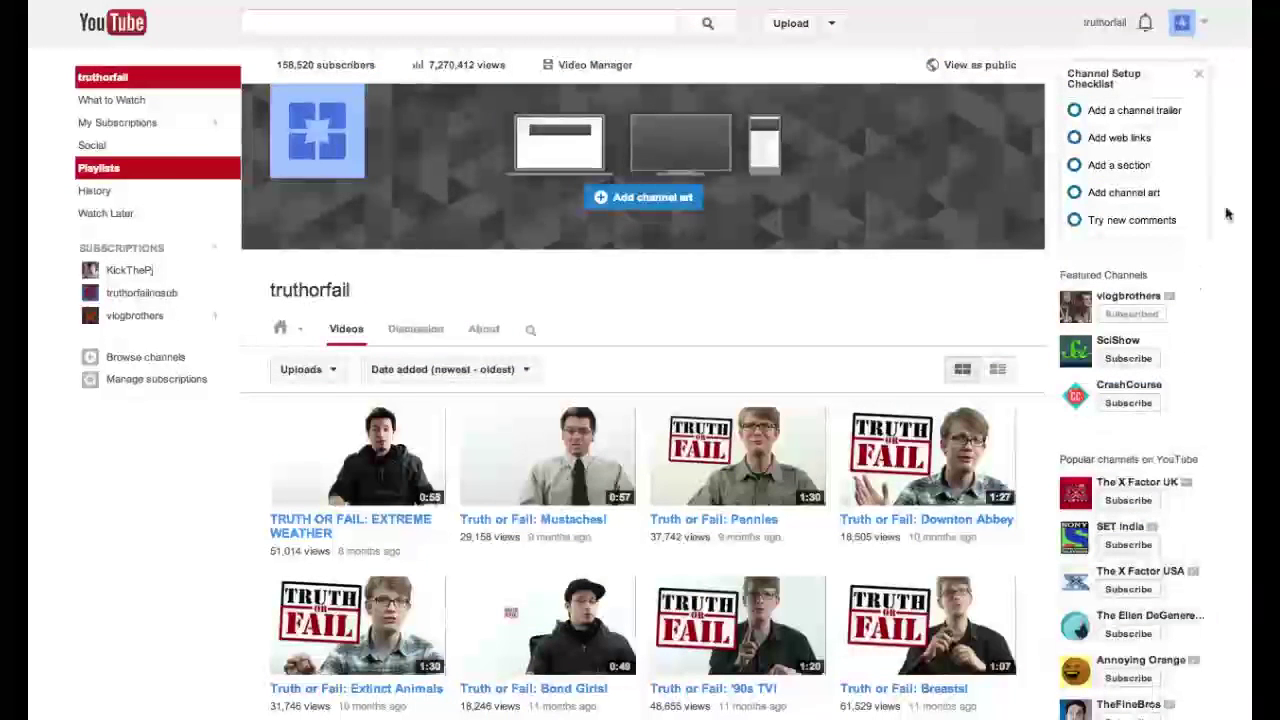
{"action": "left_click", "coordinate": [1205, 22]}
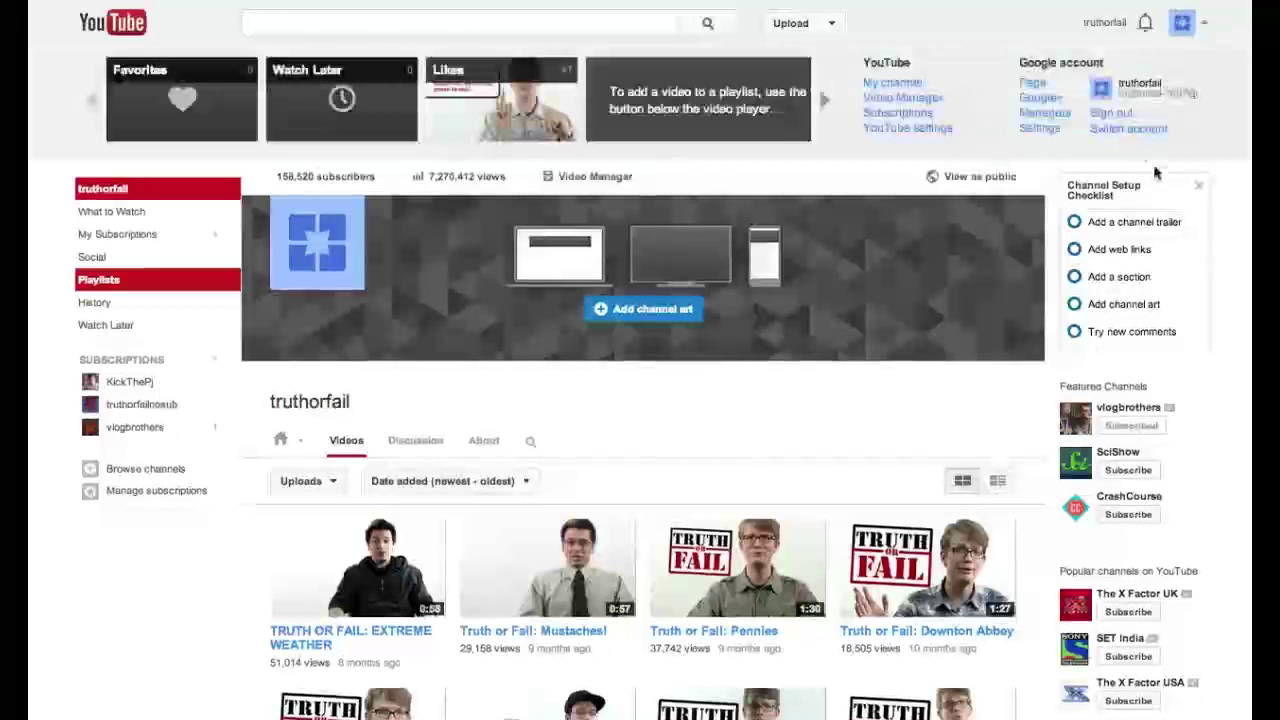
- Sign out, then sign in with the hankgames account and enter its password
{"action": "left_click", "coordinate": [1111, 116]}
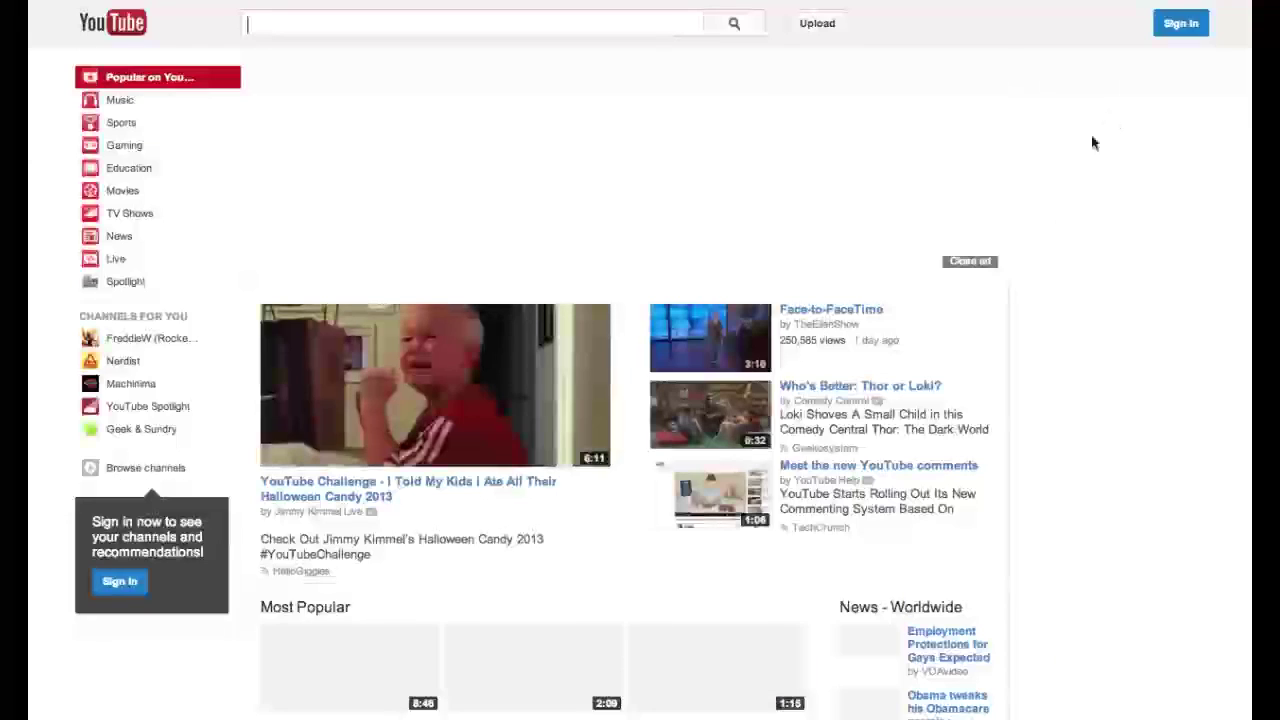
{"action": "left_click", "coordinate": [1181, 24]}
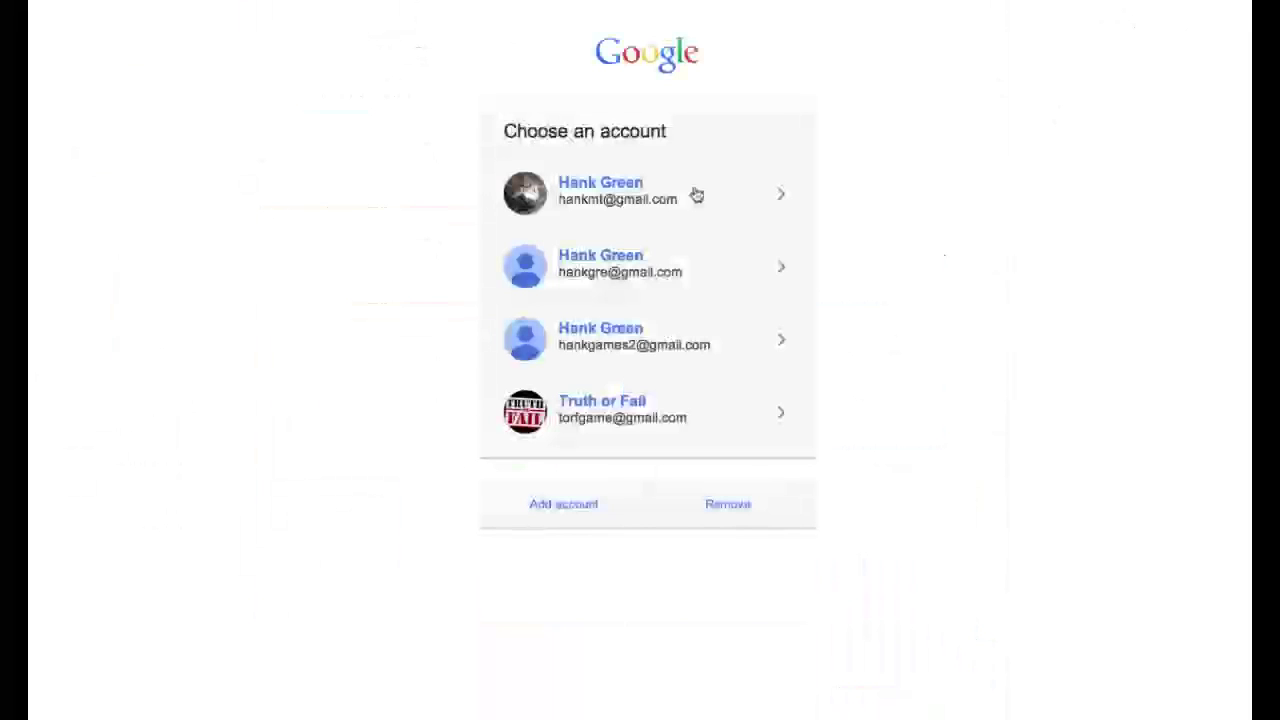
{"action": "left_click", "coordinate": [697, 352]}
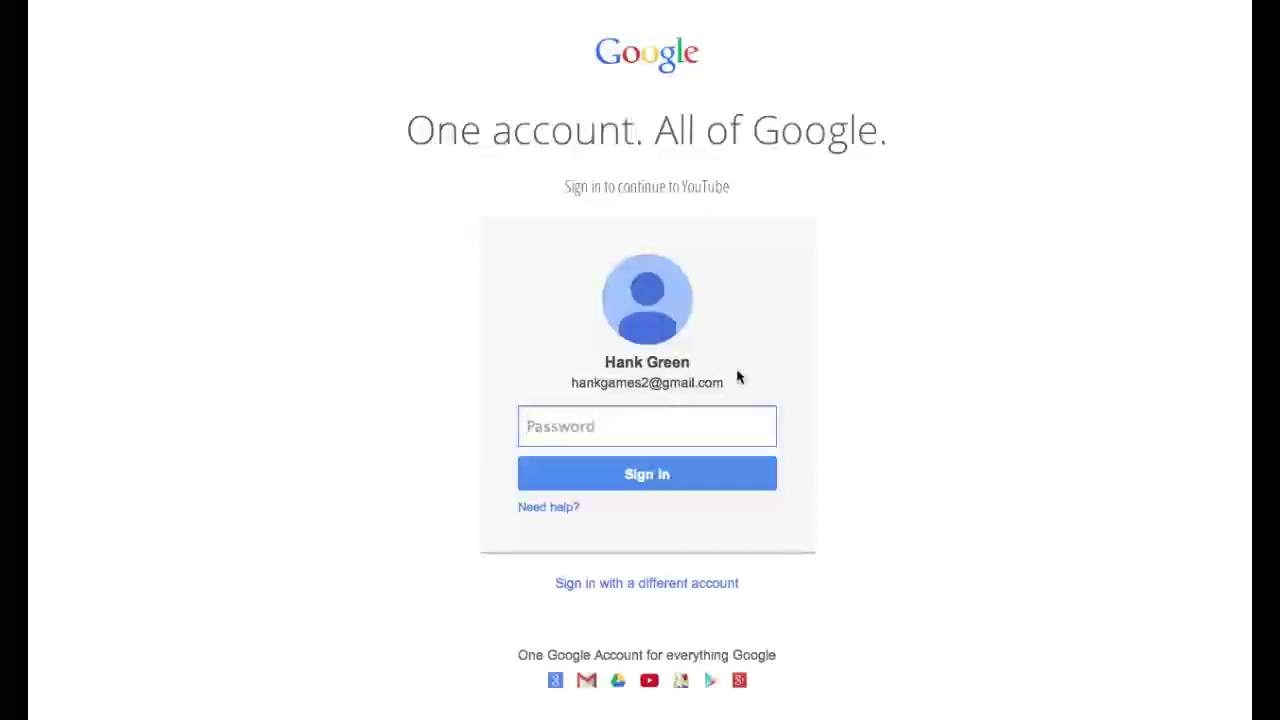
{"action": "type", "text": "x"}
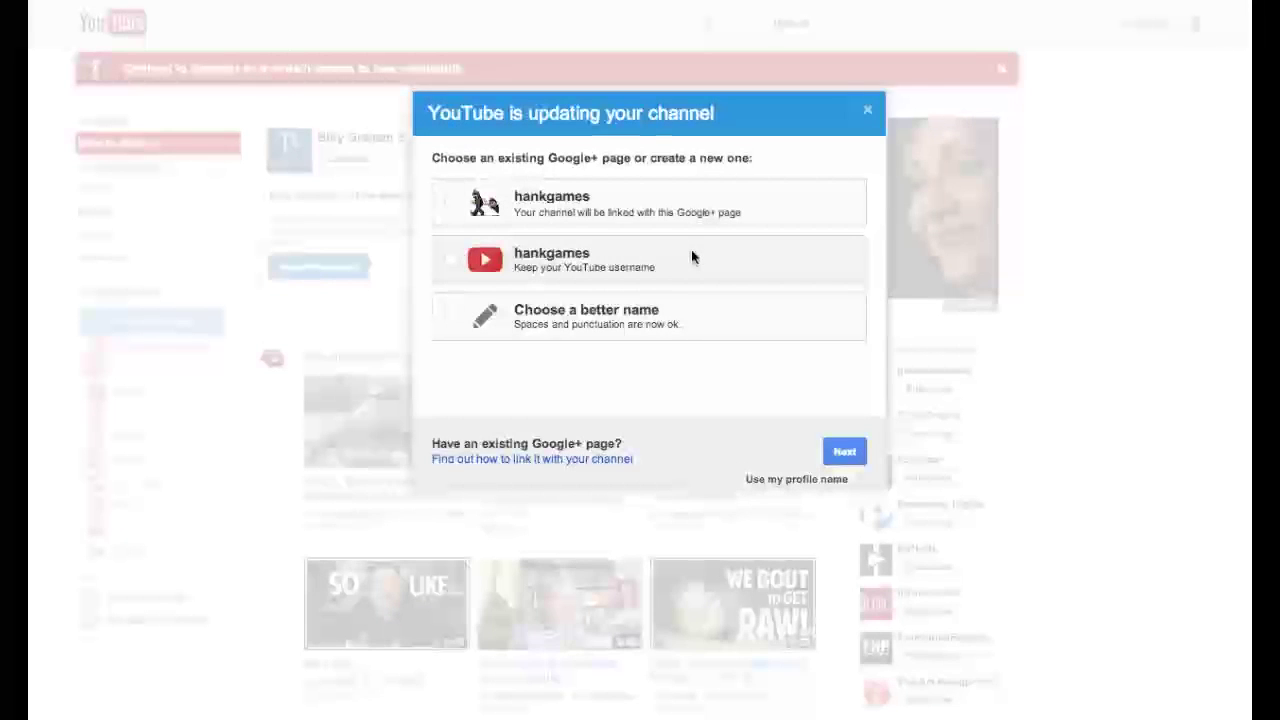
- Try the keep-username and better-name options, then select the existing hankgames Google+ page to link
{"action": "left_click", "coordinate": [450, 260]}
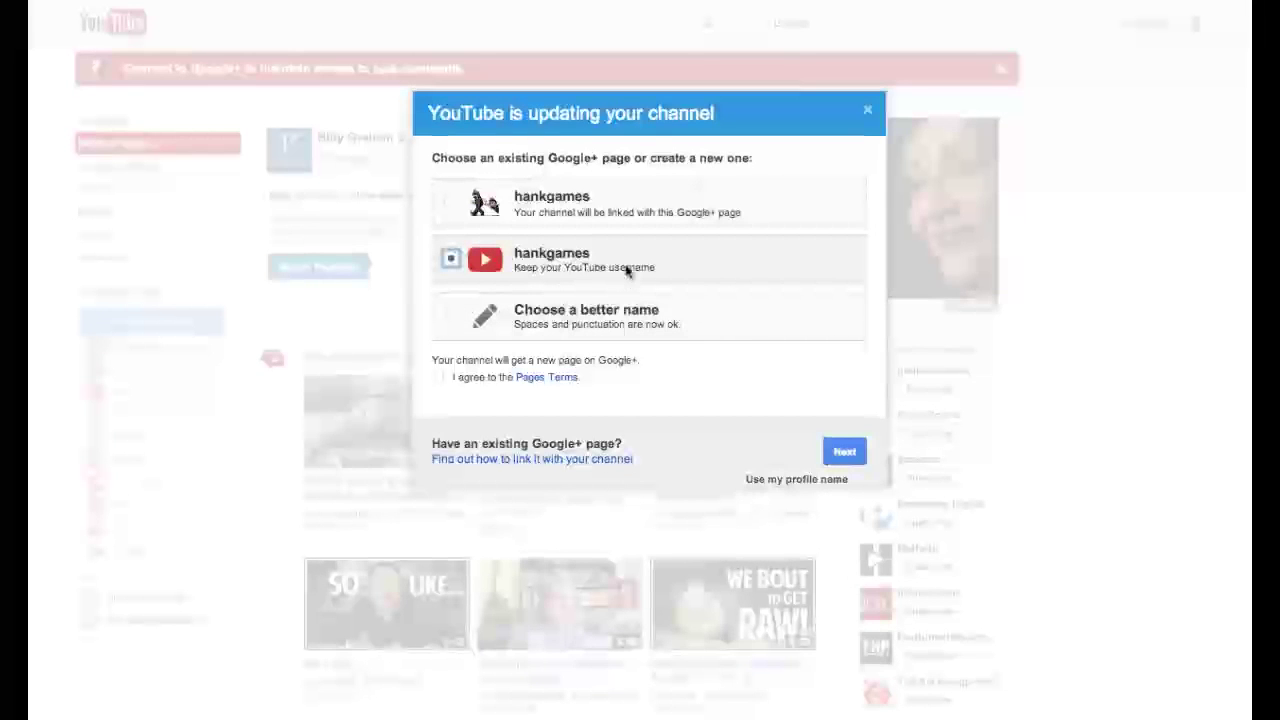
{"action": "left_click", "coordinate": [450, 316]}
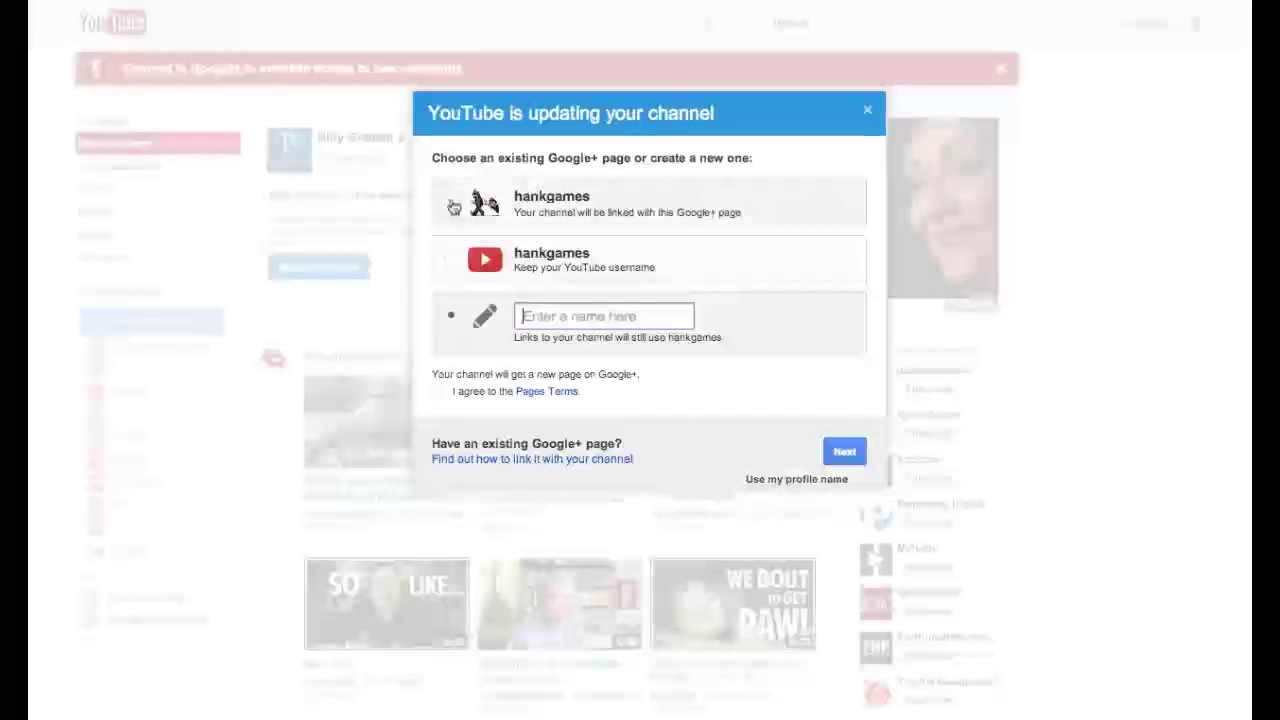
{"action": "left_click", "coordinate": [451, 203]}
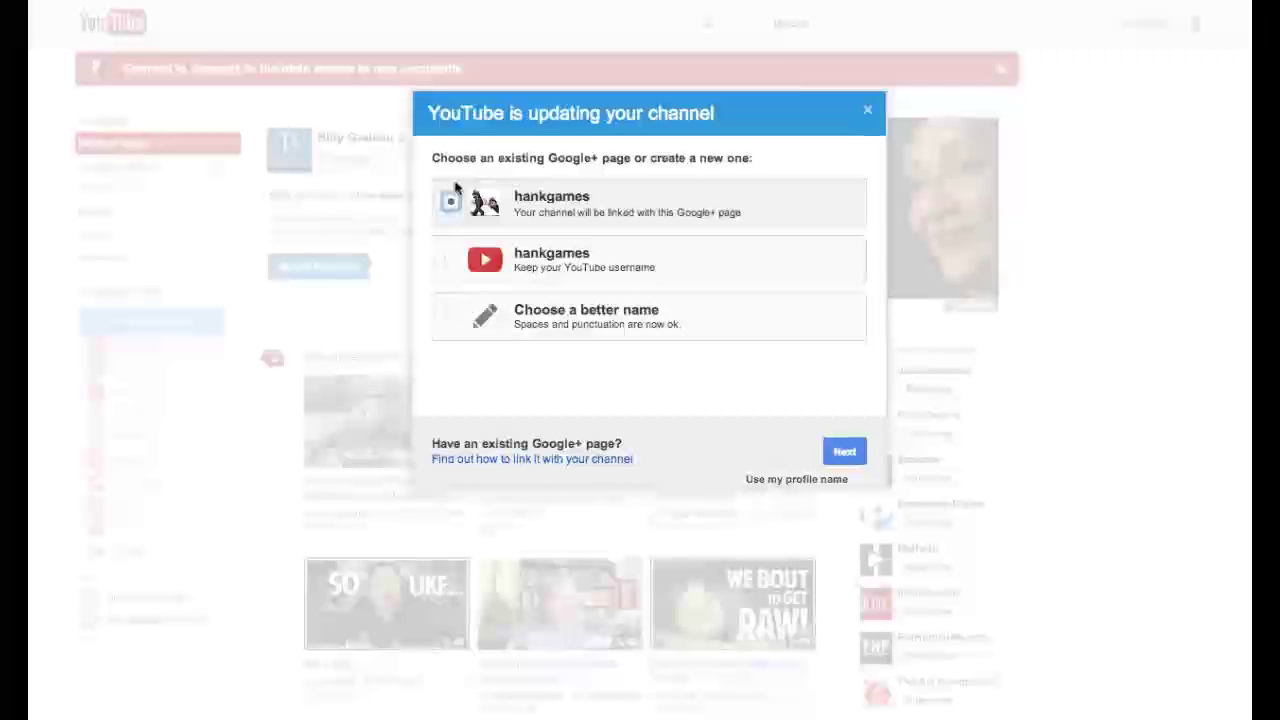
{"action": "left_click", "coordinate": [799, 480]}
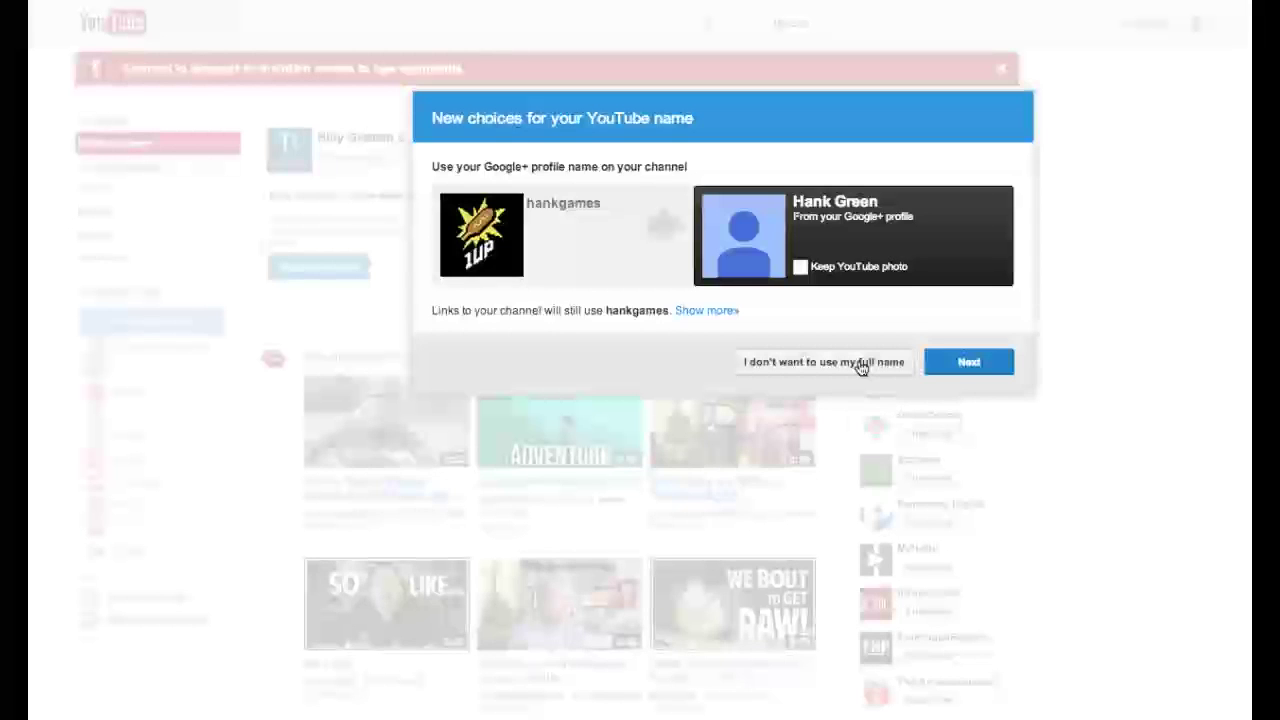
{"action": "left_click", "coordinate": [860, 364]}
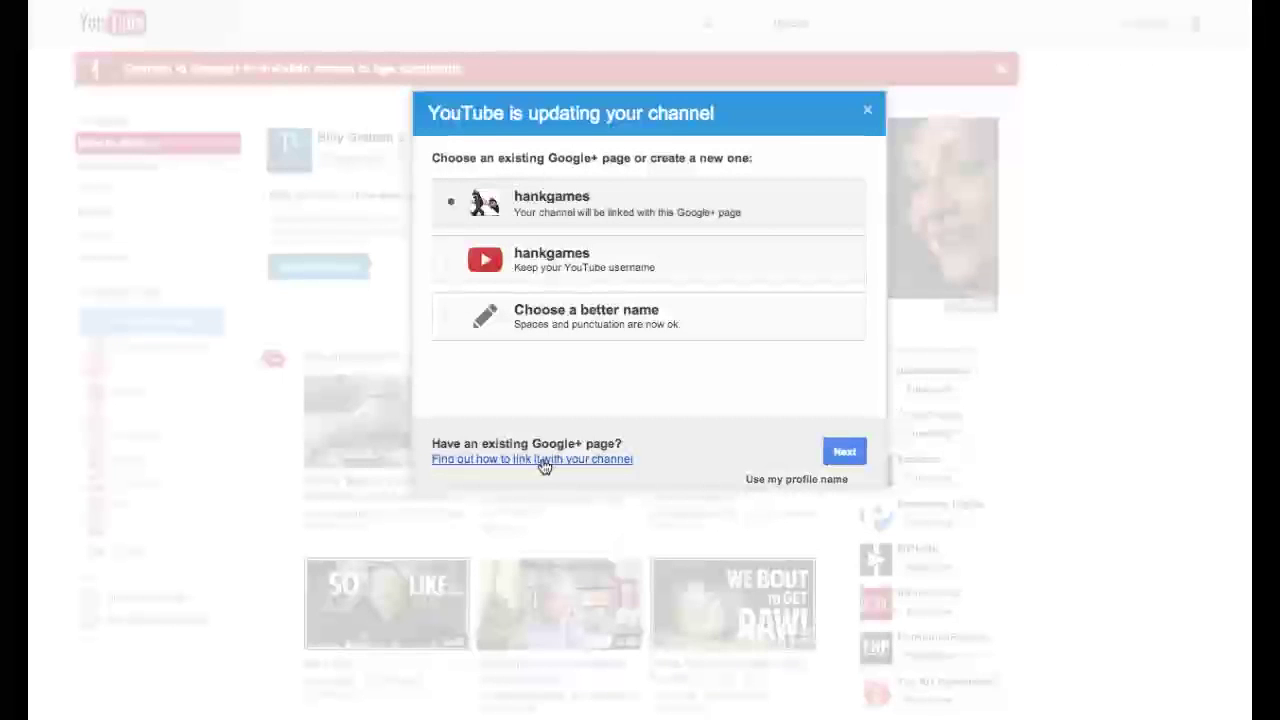
- Click Next to confirm linking the hankgames channel to its existing Google+ page
{"action": "left_click", "coordinate": [844, 451]}
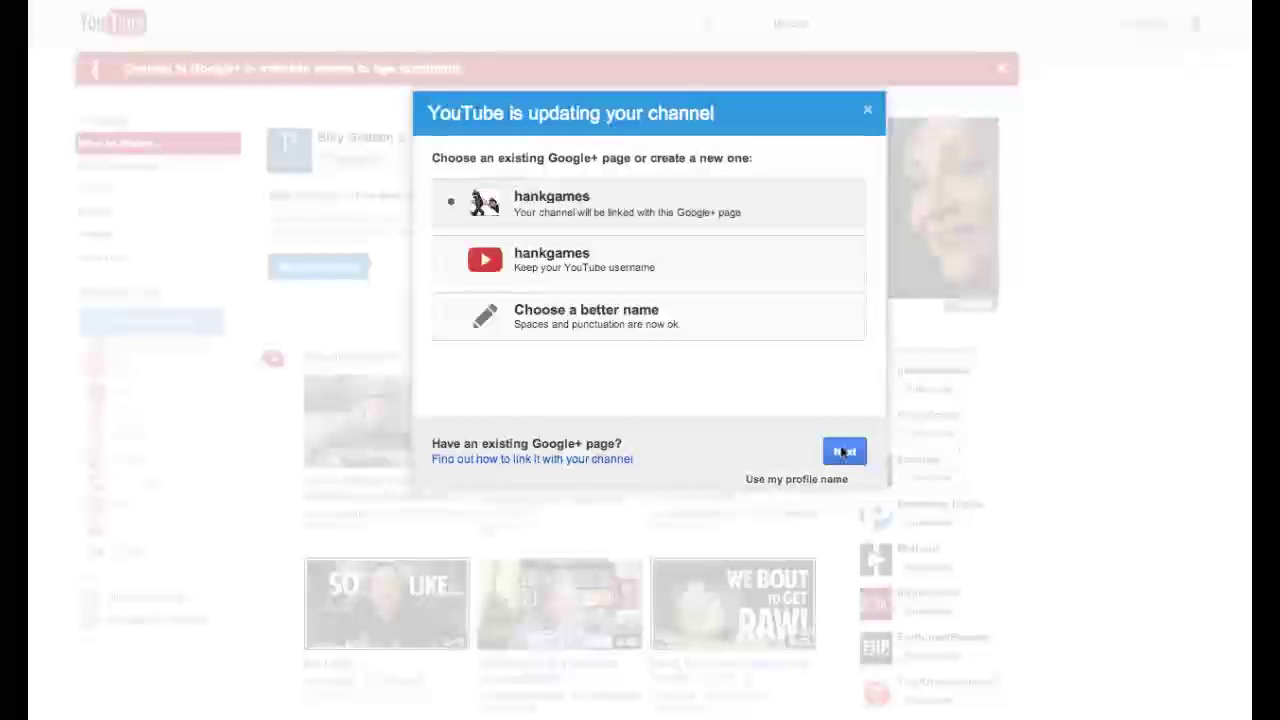